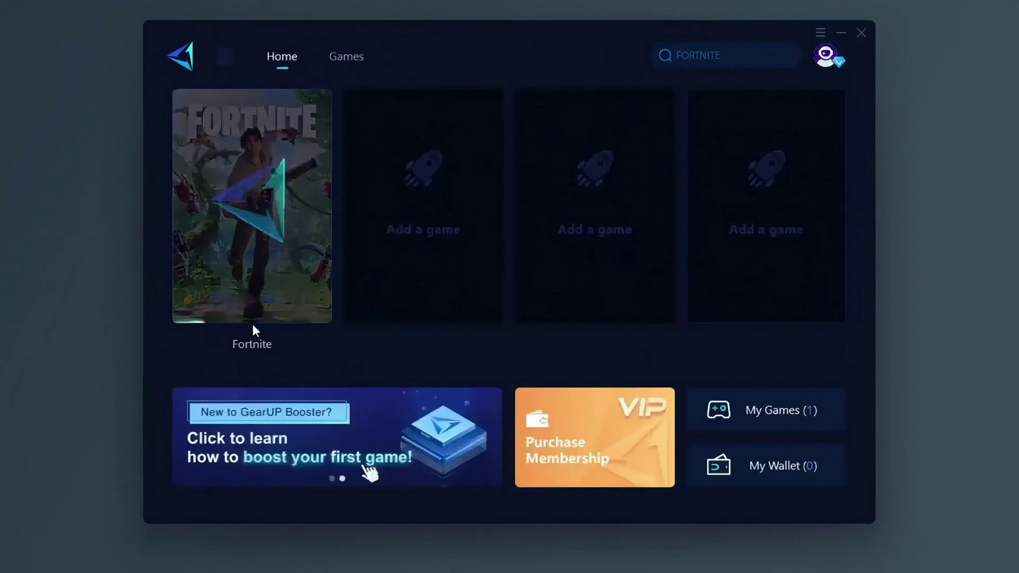
# Step: Browse the GearUP Booster games catalogue and open the GearUp Booster link in the YouTube video description
pyautogui.click(247, 354)
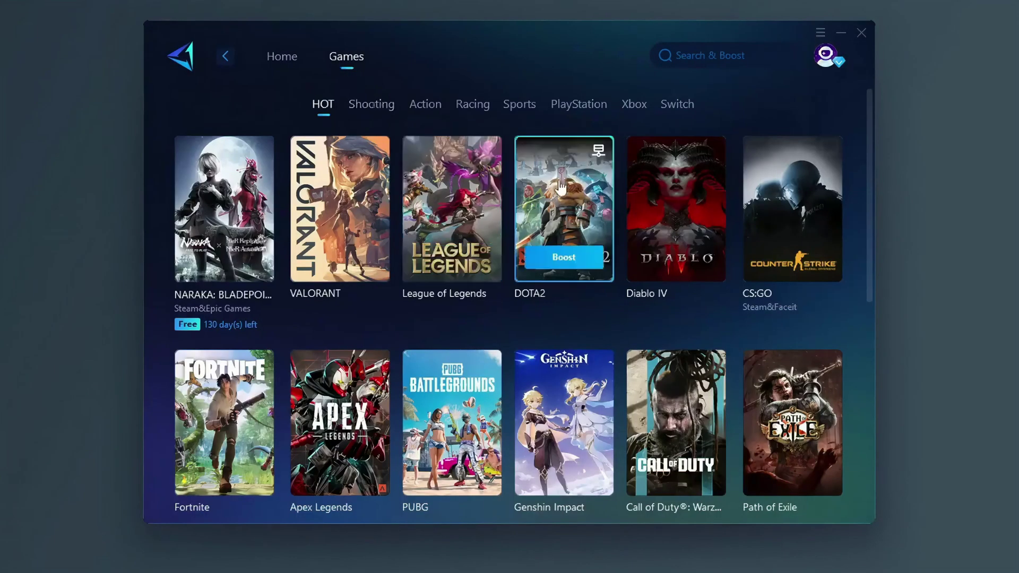
pyautogui.scroll(-3, 561, 186)
pyautogui.scroll(-5, 517, 260)
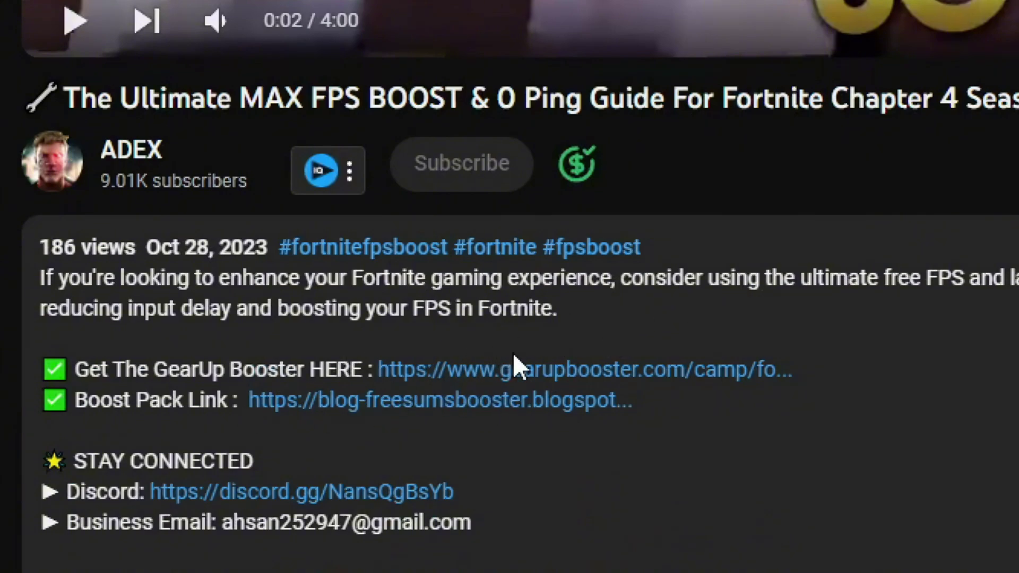
pyautogui.click(550, 370)
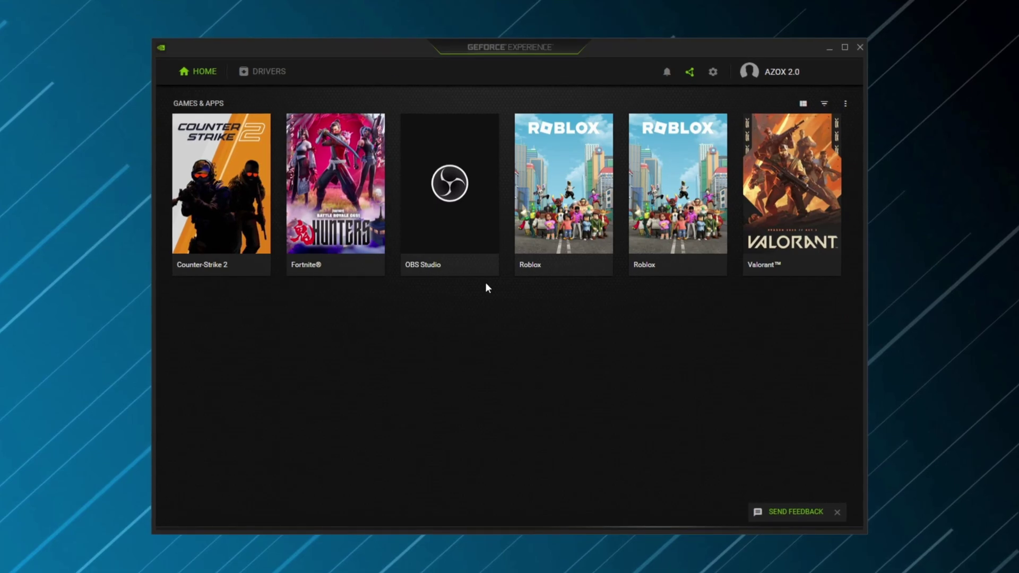
# Step: In GeForce Experience, check the driver page and review the general settings down to the In-Game Overlay and Image Scaling sections
pyautogui.click(260, 72)
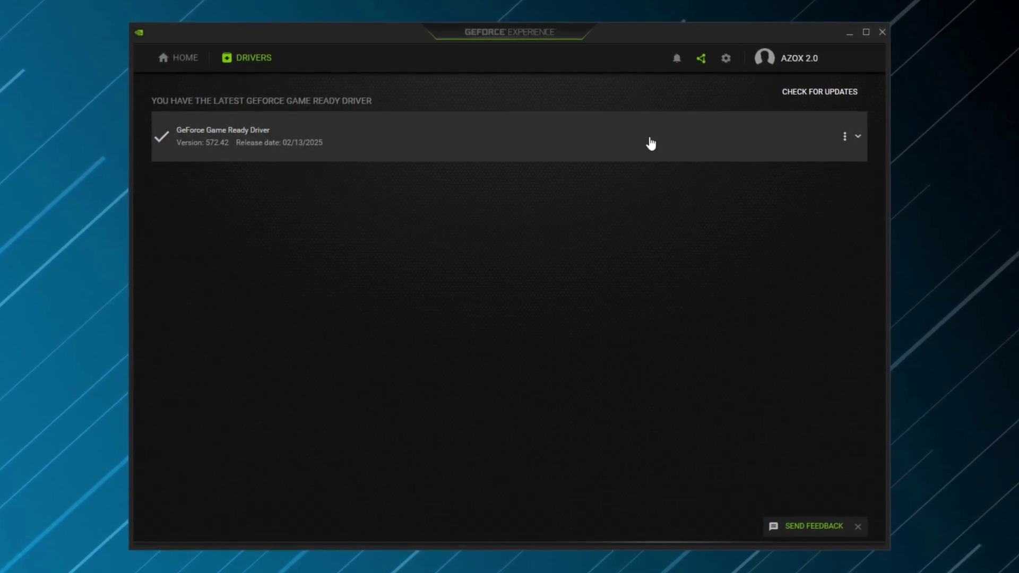
pyautogui.click(727, 59)
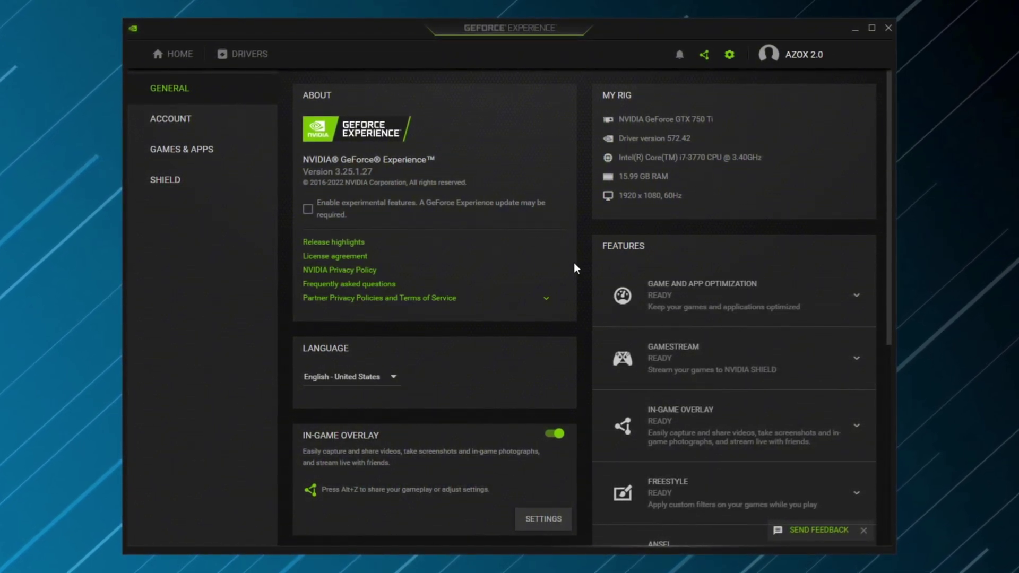
pyautogui.scroll(-3, 548, 282)
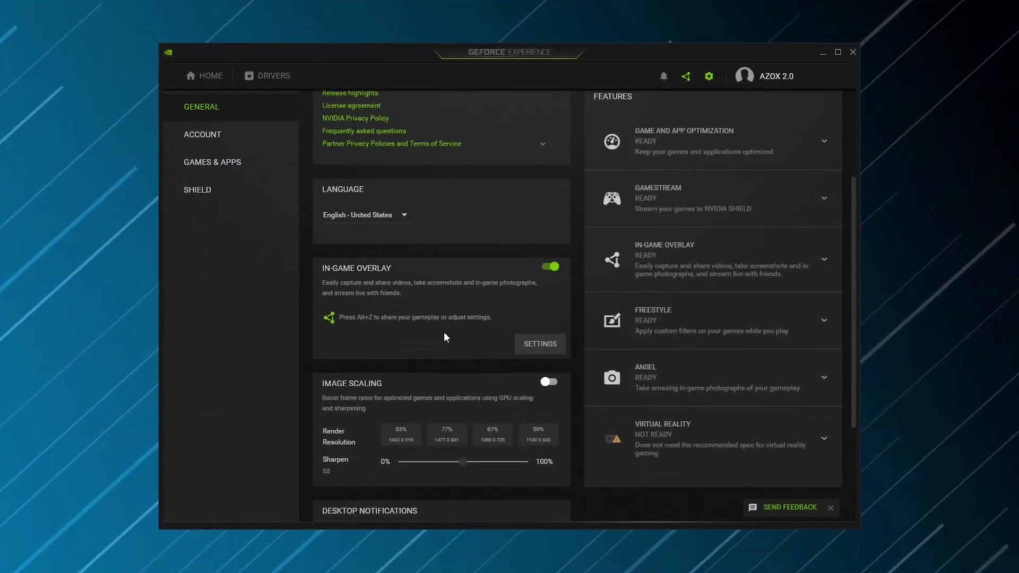
pyautogui.scroll(-2, 444, 333)
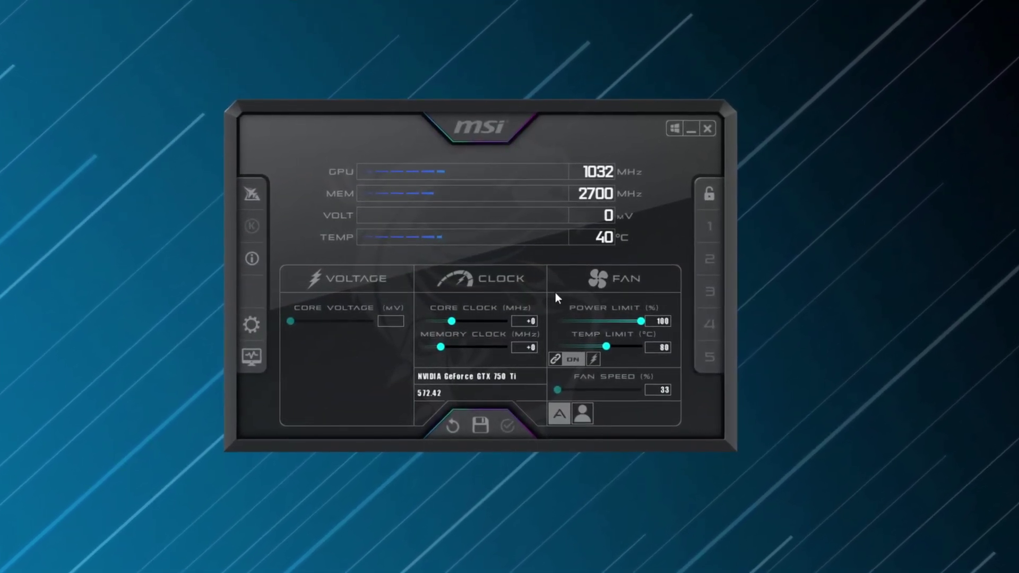
# Step: In MSI Afterburner, set the core clock offset to 30 MHz and apply it
pyautogui.click(534, 326)
pyautogui.write('200')
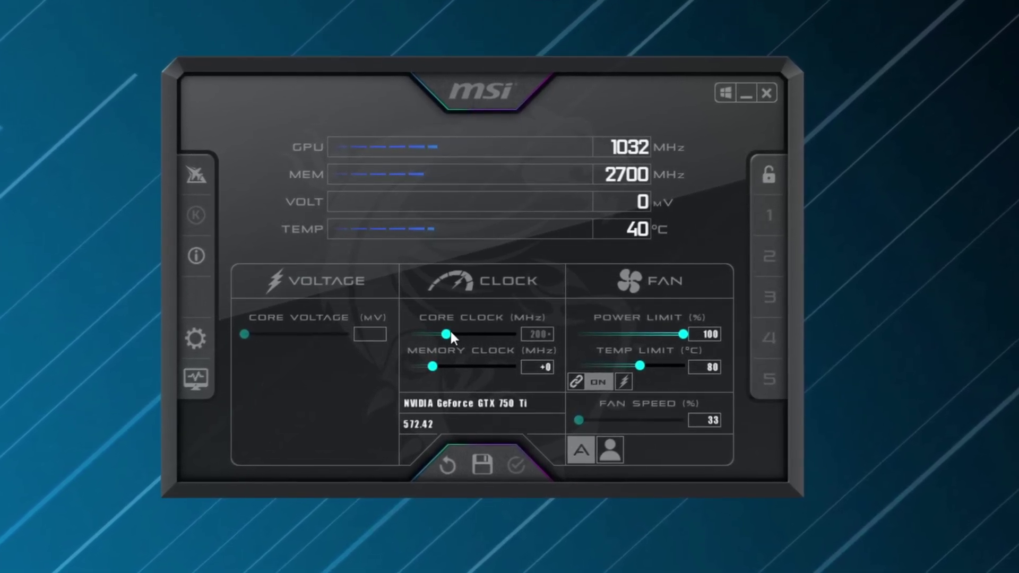
pyautogui.press('BackSpace')
pyautogui.press('BackSpace')
pyautogui.press('BackSpace')
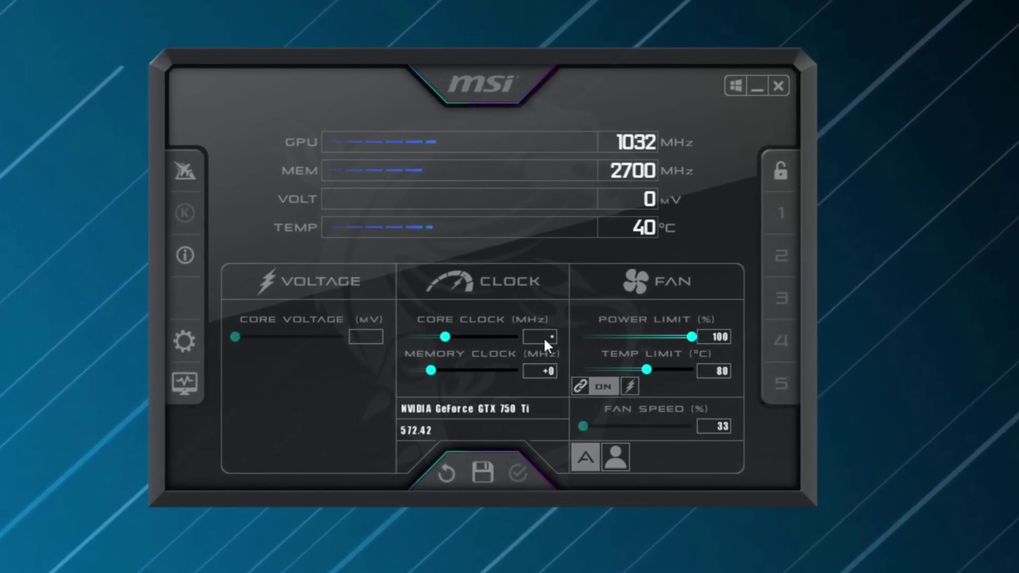
pyautogui.write('30')
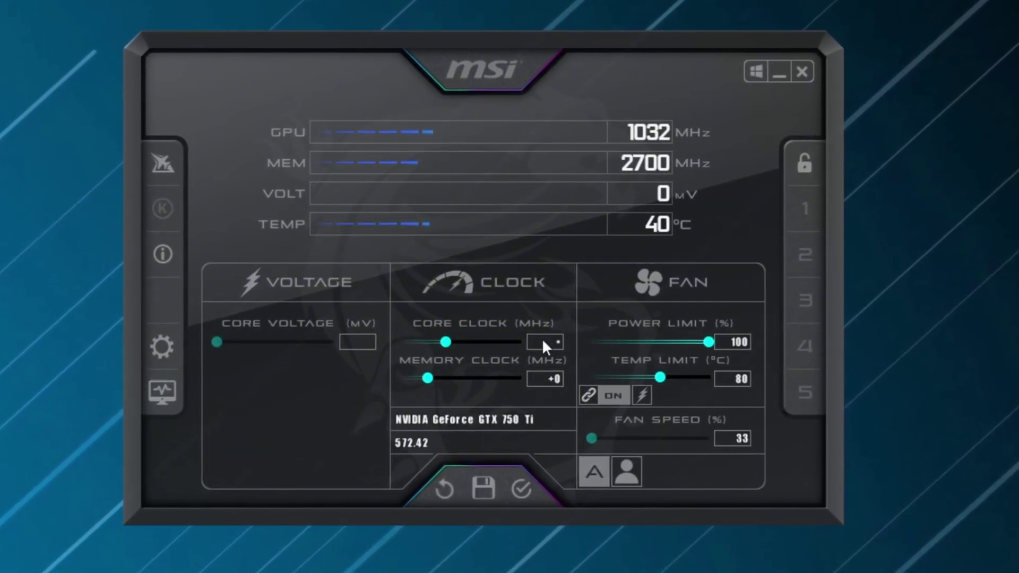
pyautogui.click(522, 494)
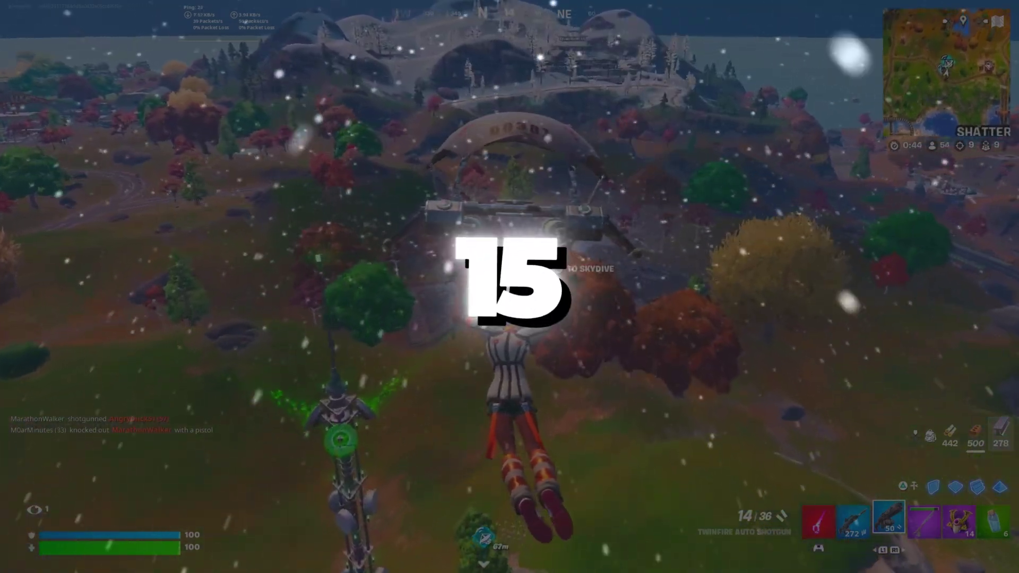
pyautogui.press('m')
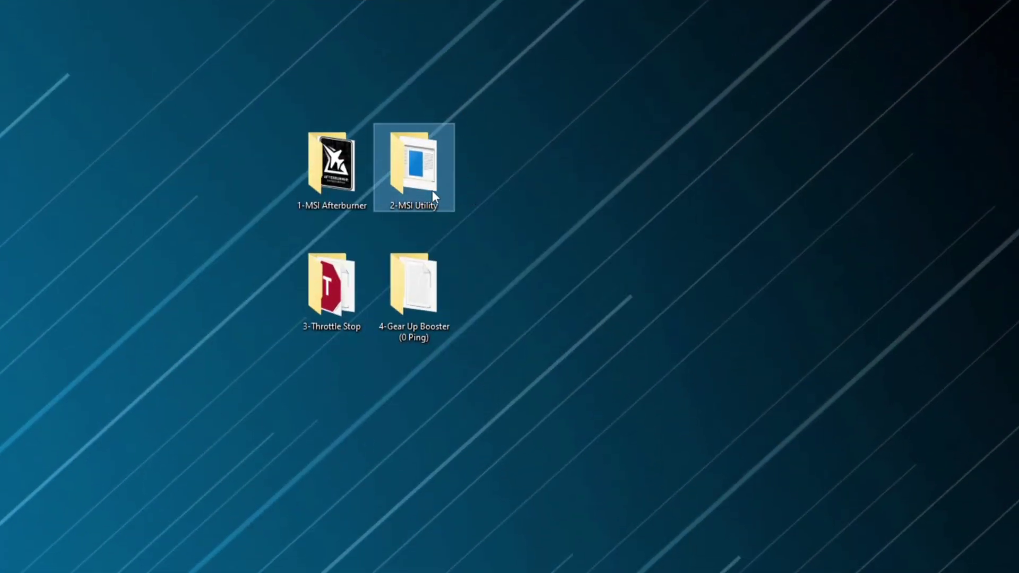
# Step: Run MSI Mode Utility 3.0 as administrator from the 2-MSI Utility folder
pyautogui.doubleClick(434, 159)
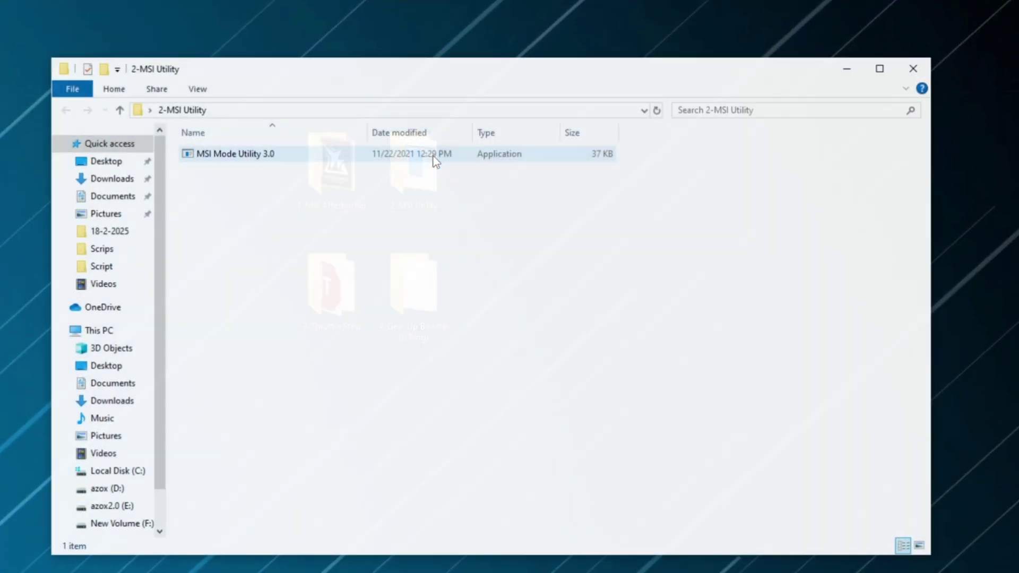
pyautogui.rightClick(275, 157)
pyautogui.click(295, 179)
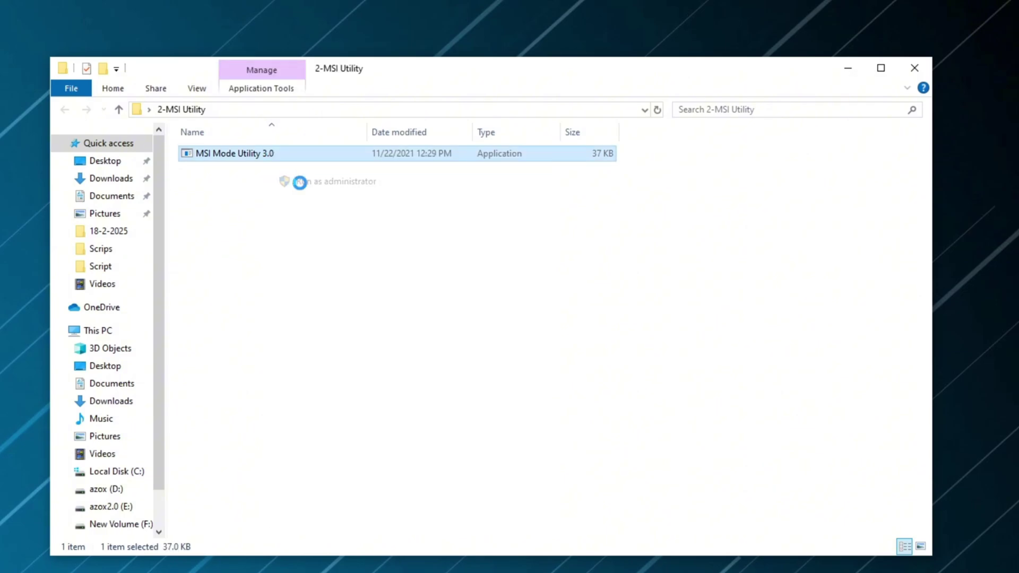
pyautogui.click(443, 433)
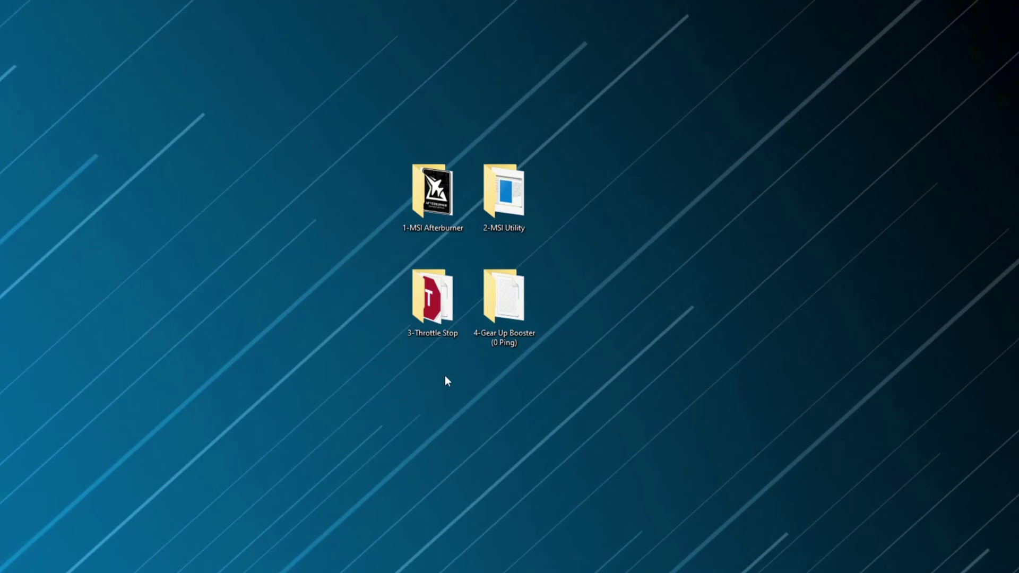
# Step: Open the 3-Throttle Stop folder on the desktop
pyautogui.doubleClick(427, 311)
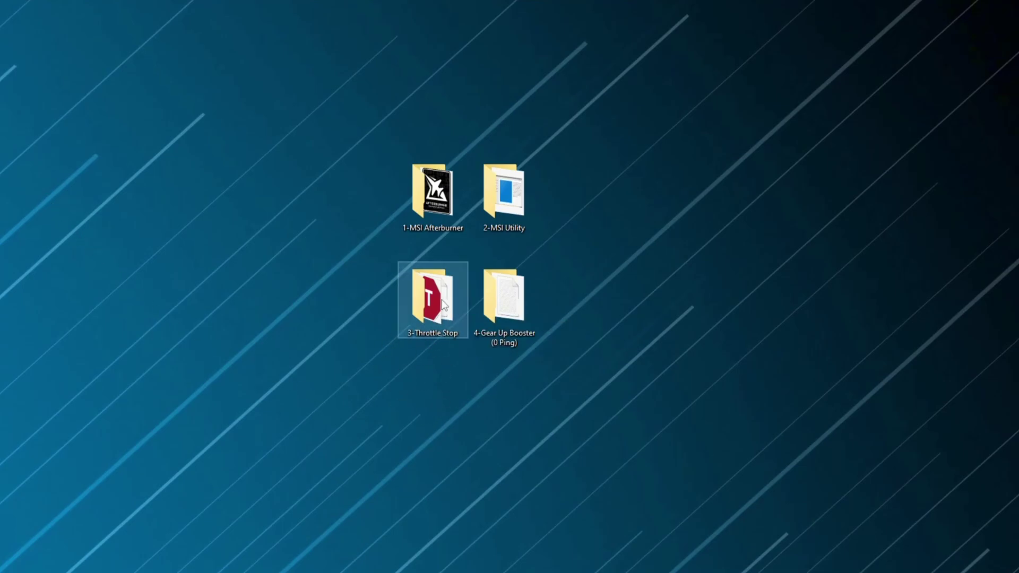
pyautogui.moveTo(484, 141); pyautogui.dragTo(435, 90)
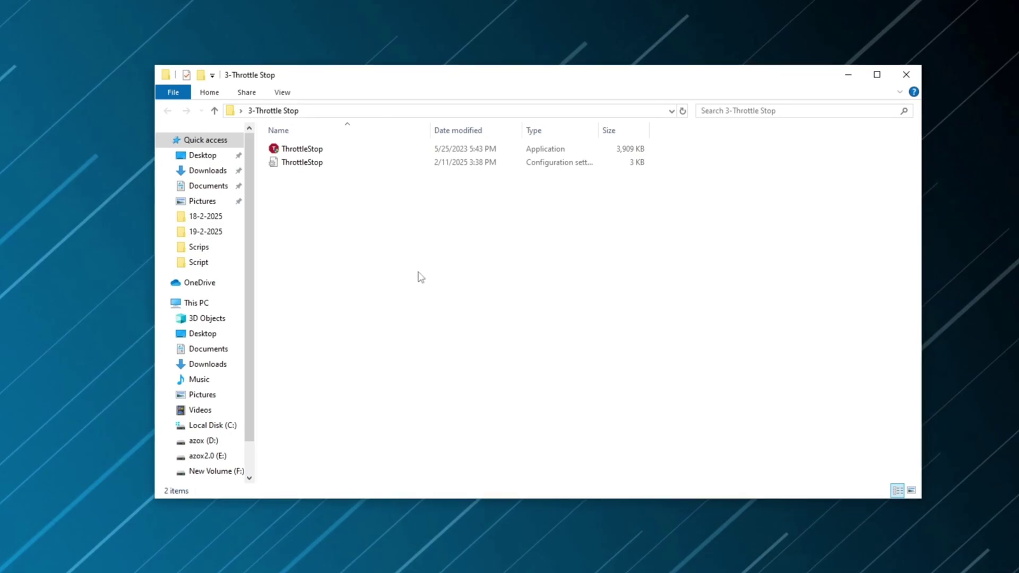
pyautogui.click(482, 395)
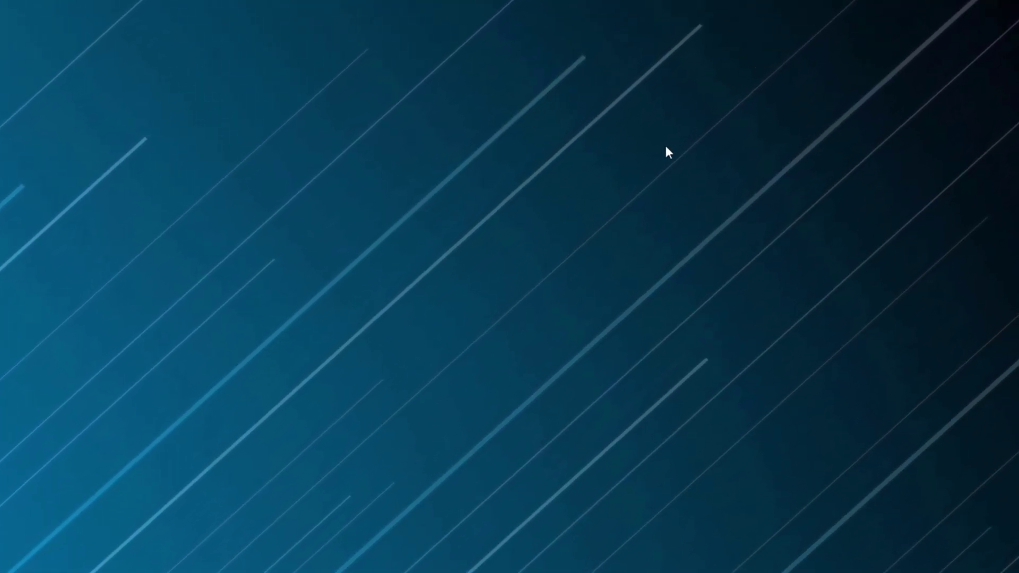
# Step: Launch NVIDIA Control Panel from the desktop
pyautogui.rightClick(427, 118)
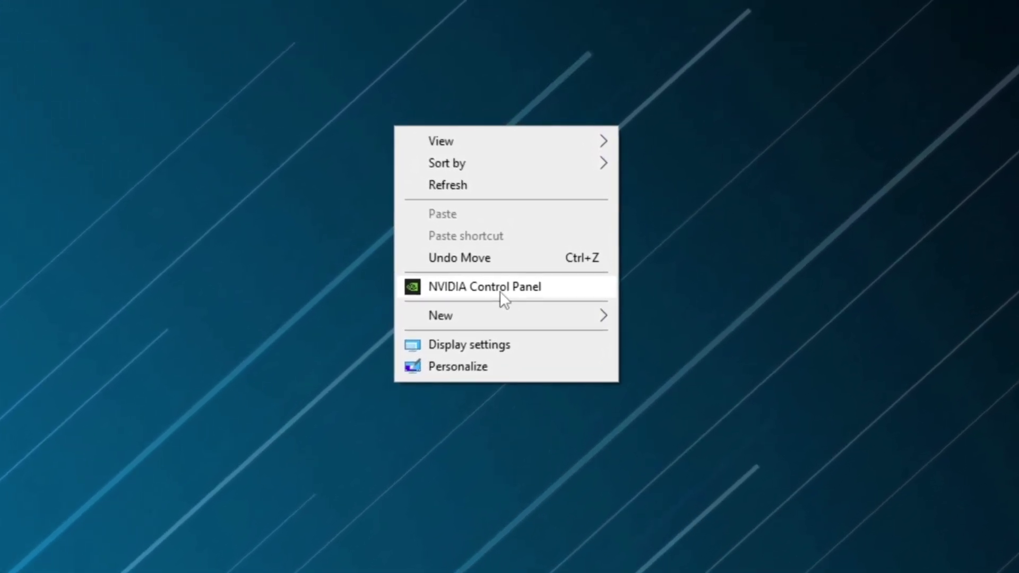
pyautogui.click(495, 287)
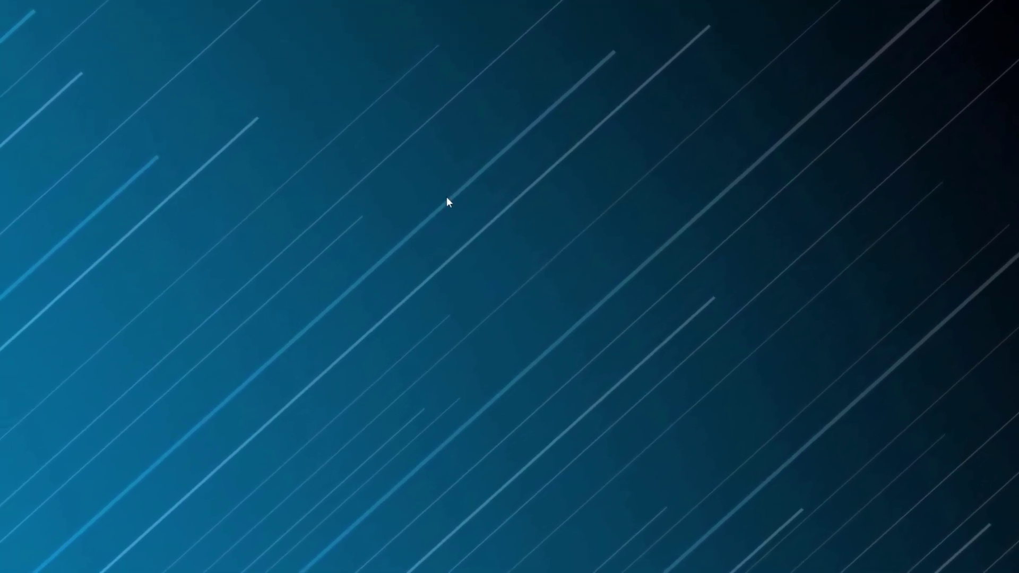
pyautogui.press('super')
pyautogui.write('nvi')
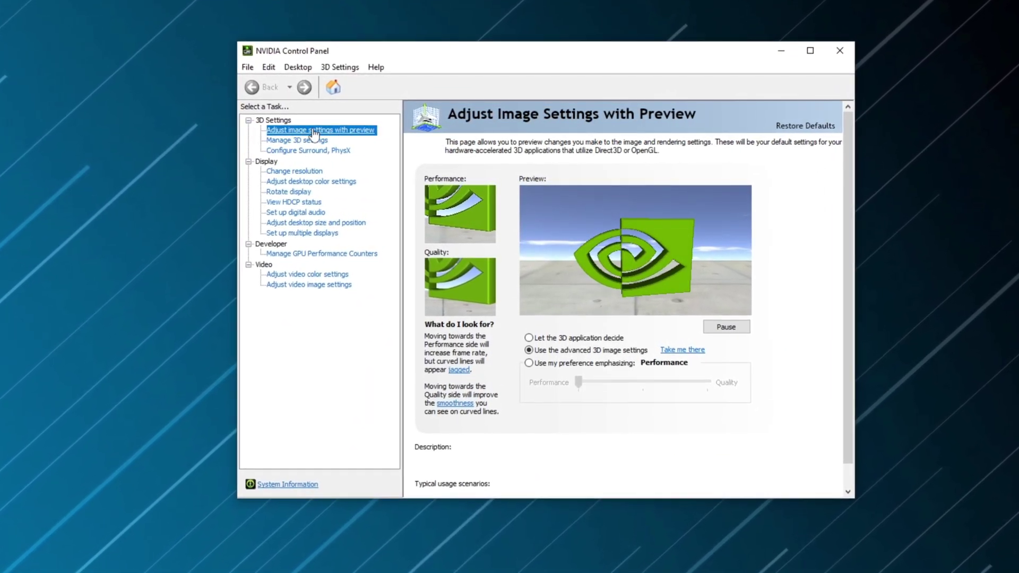
# Step: Set the image settings to use the advanced 3D image settings and go to the linked Manage 3D Settings page
pyautogui.moveTo(584, 365)
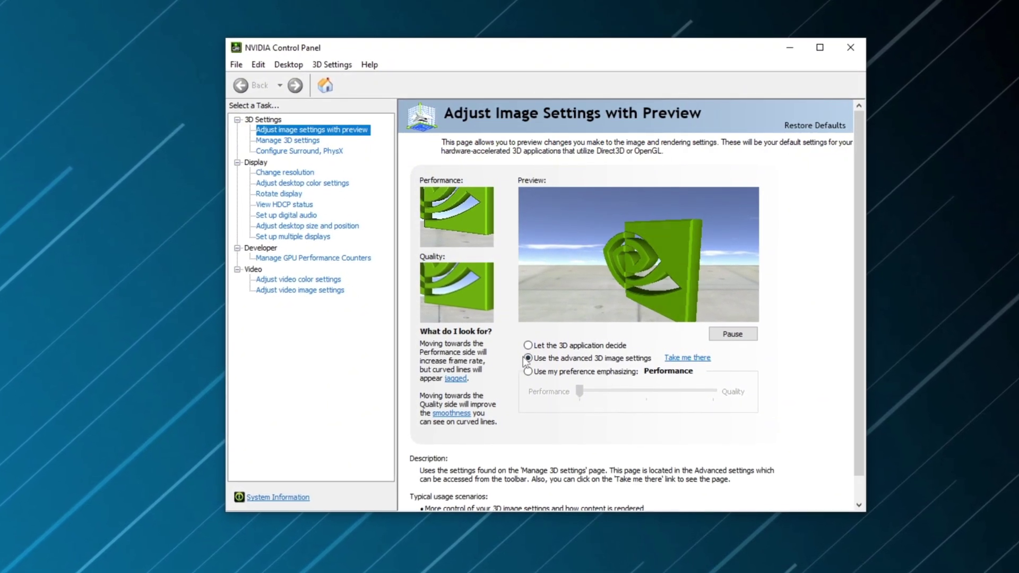
pyautogui.click(529, 374)
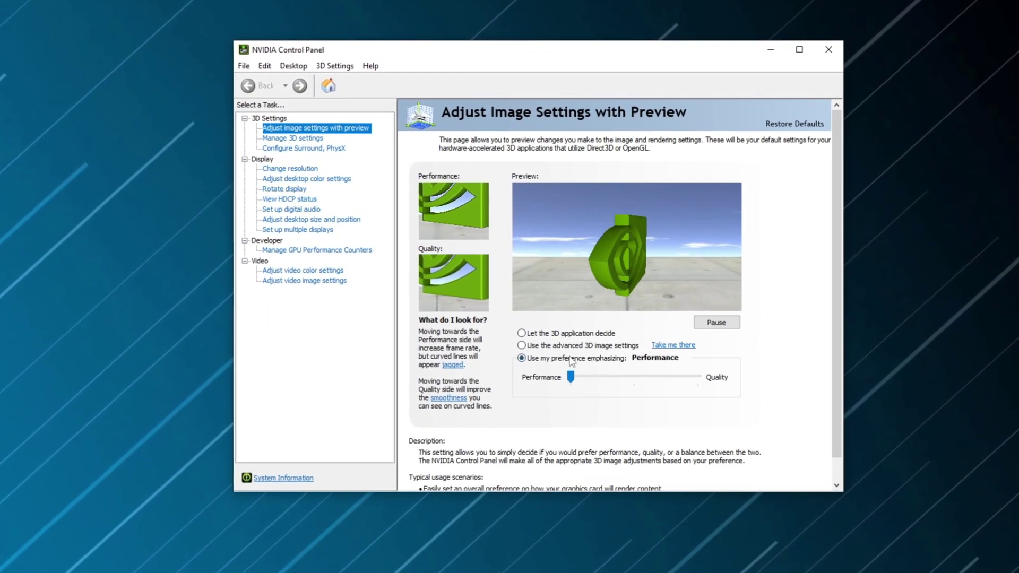
pyautogui.click(532, 352)
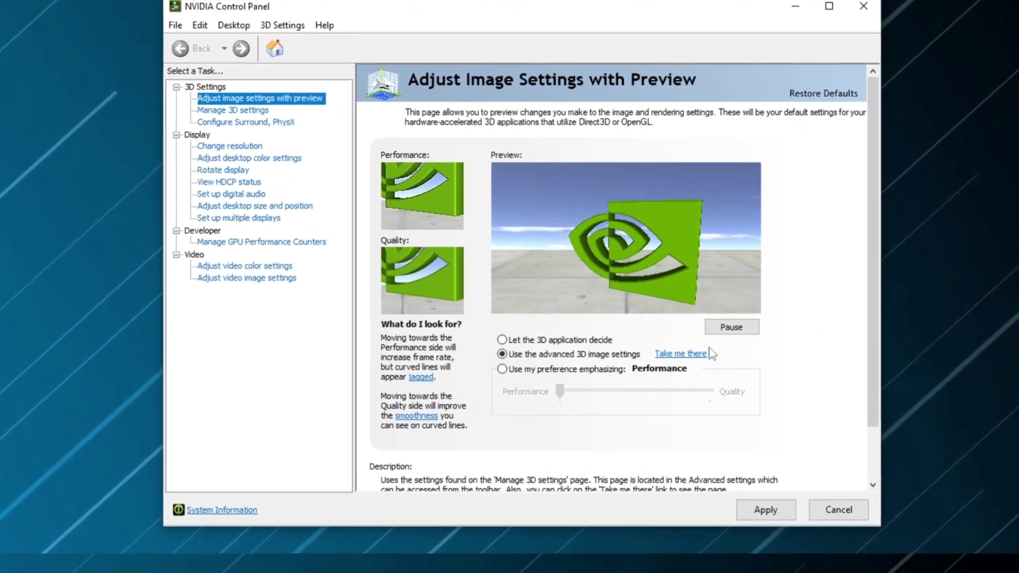
pyautogui.click(678, 366)
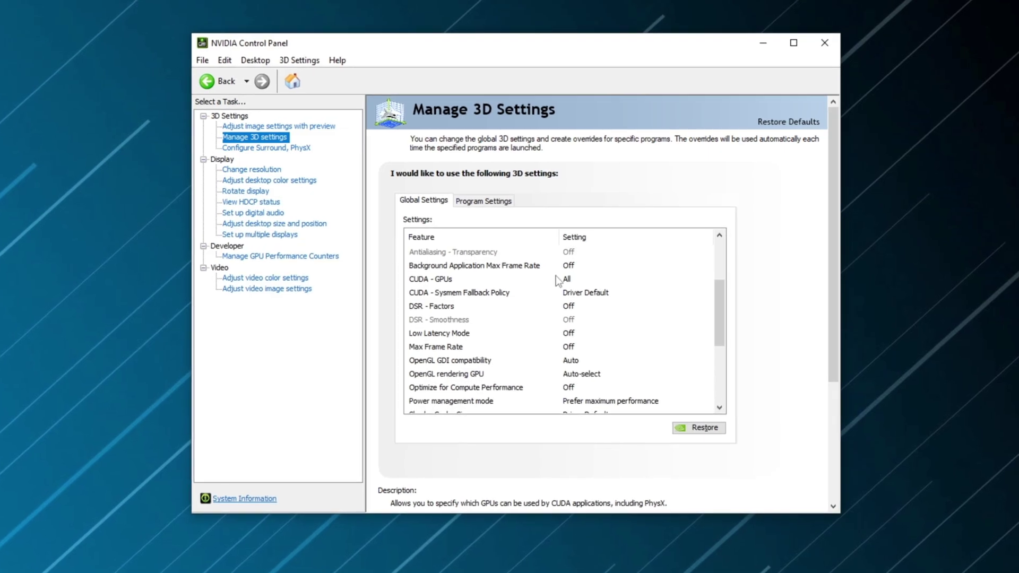
# Step: In the global 3D settings, select the CUDA - GPUs setting and set Vertical sync to Off
pyautogui.click(600, 278)
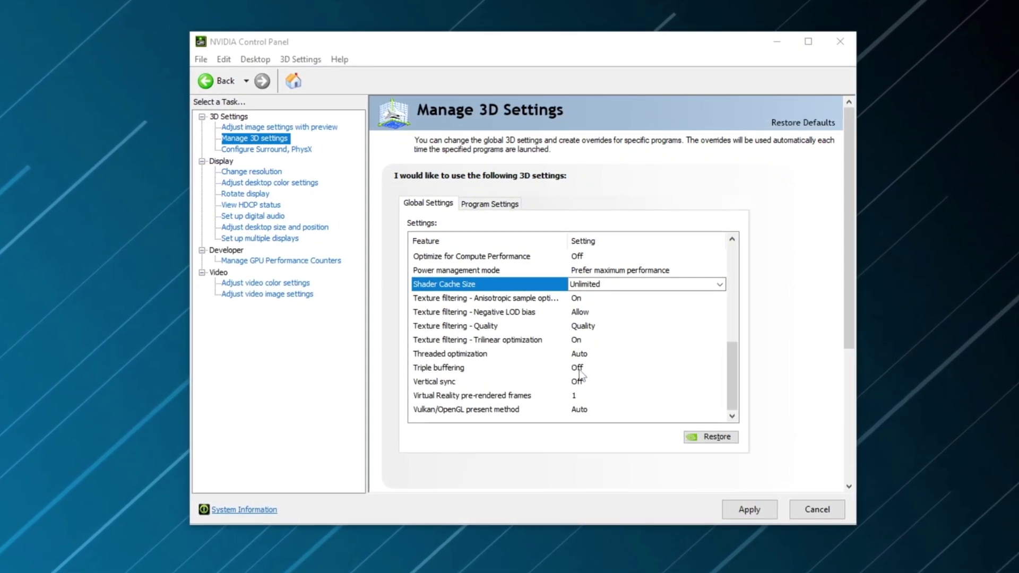
pyautogui.click(494, 386)
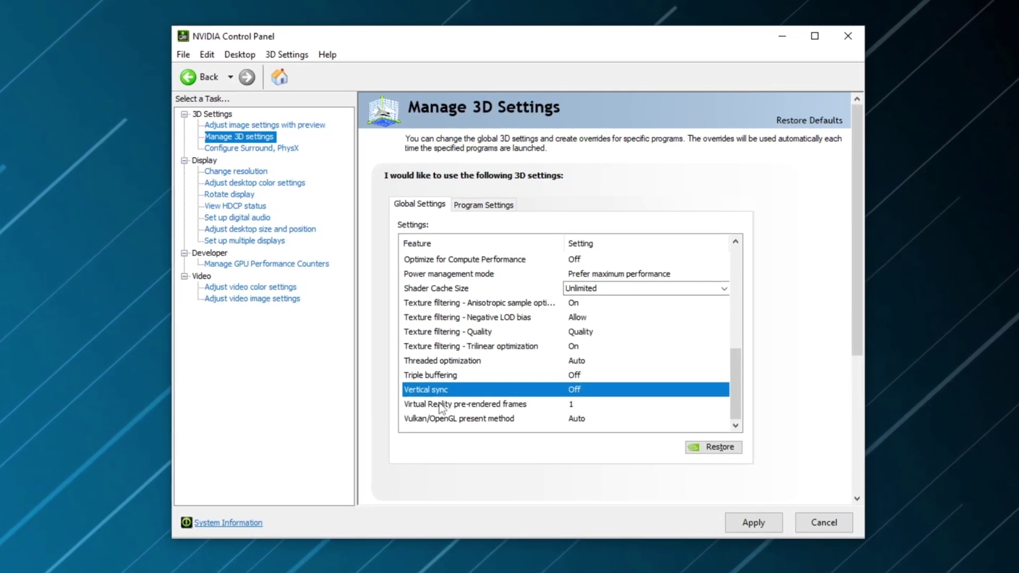
pyautogui.click(579, 390)
pyautogui.click(581, 419)
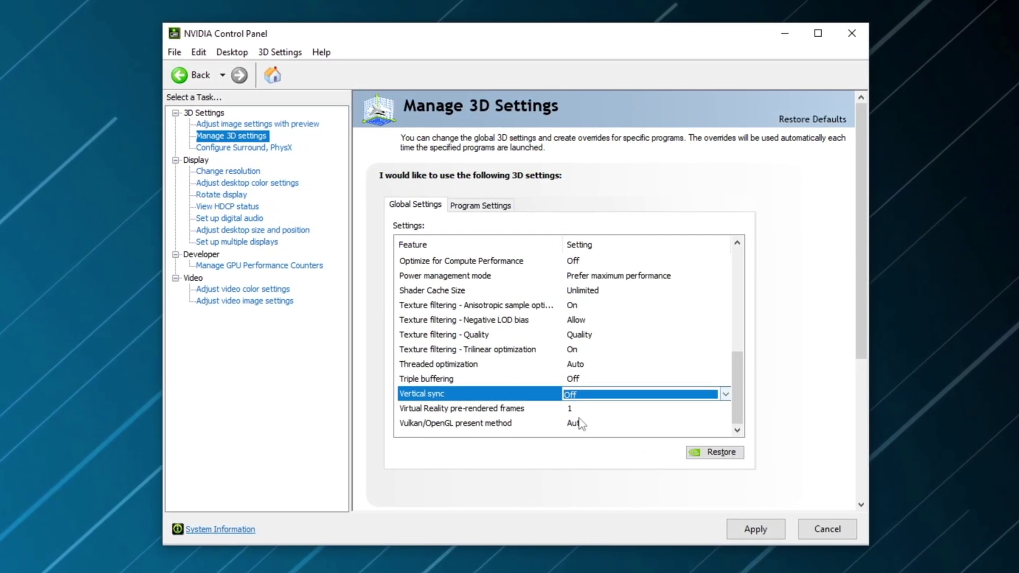